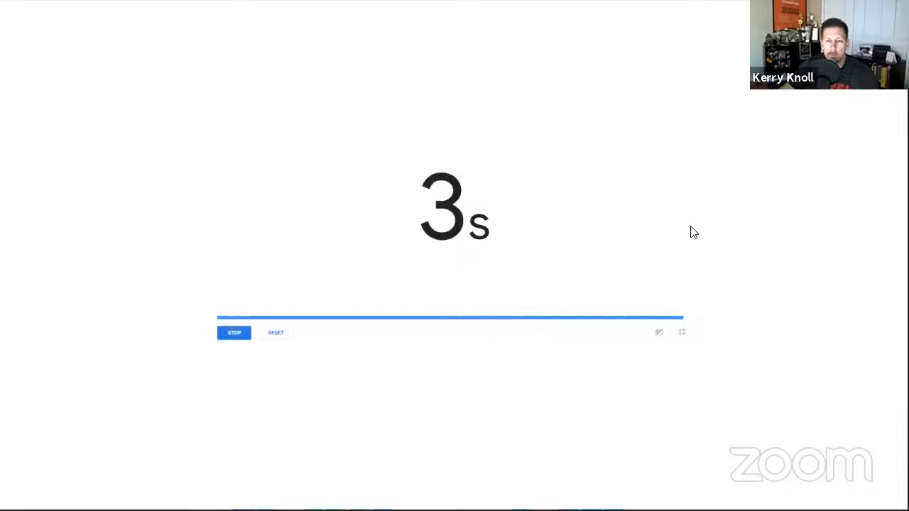
# - Switch to ActiveCampaign's tracking settings and examine the list of websites whitelisted for site tracking
pyautogui.click(682, 334)
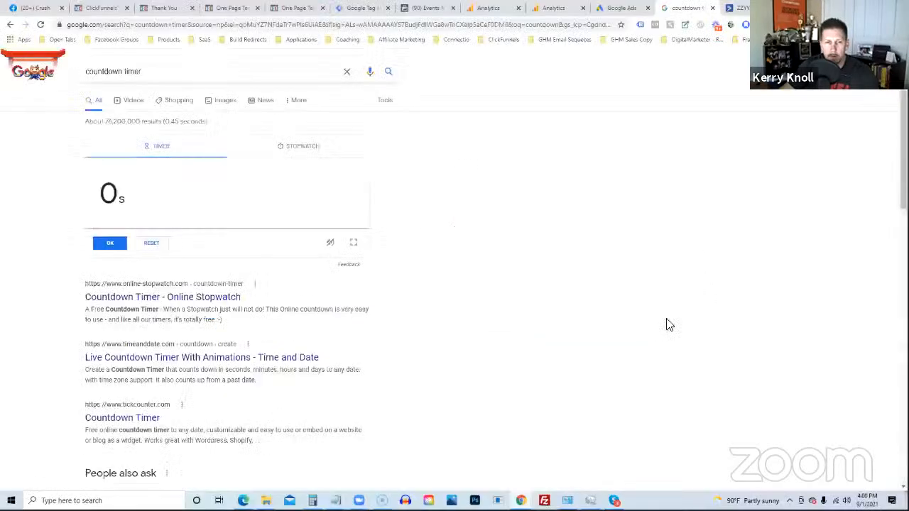
pyautogui.click(741, 7)
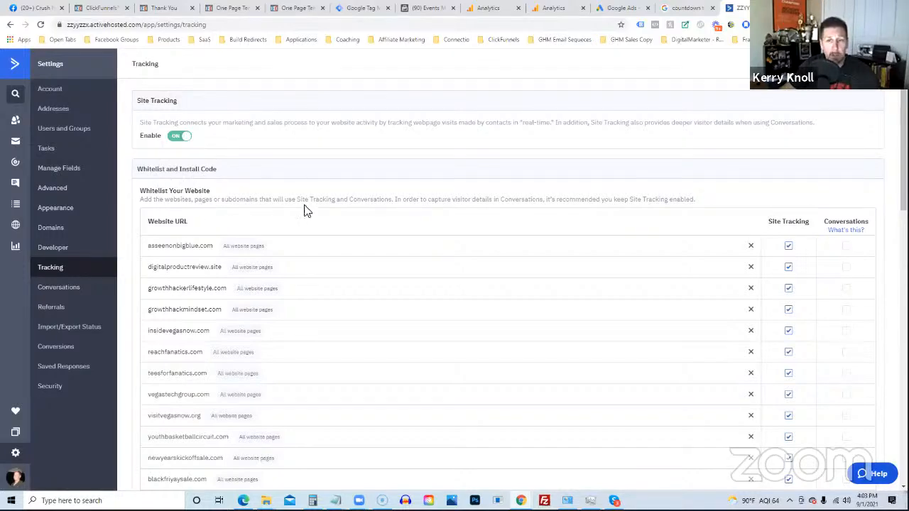
pyautogui.scroll(-1, 372, 198)
pyautogui.scroll(-4, 366, 177)
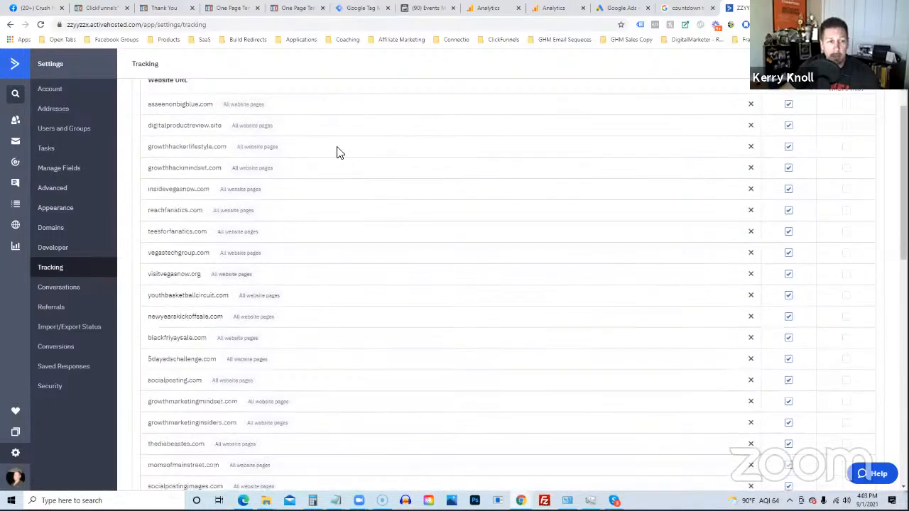
pyautogui.scroll(-4, 320, 146)
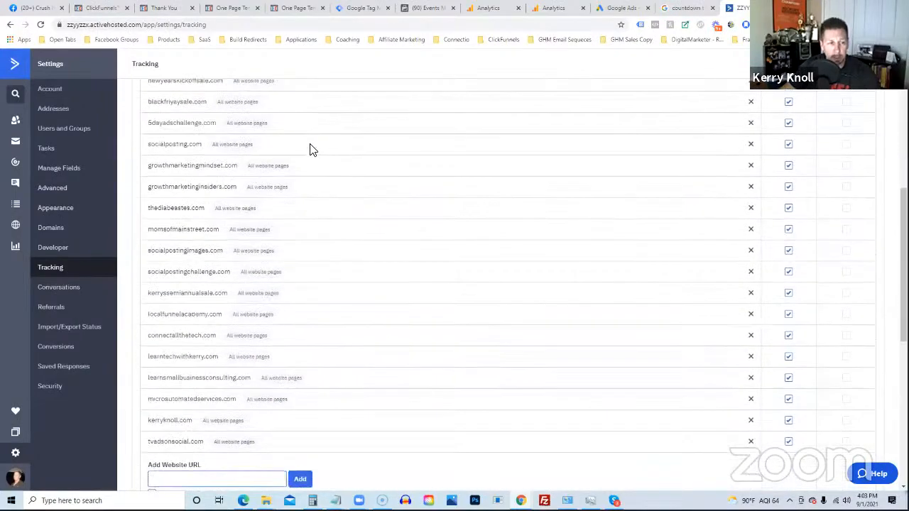
pyautogui.scroll(7, 309, 152)
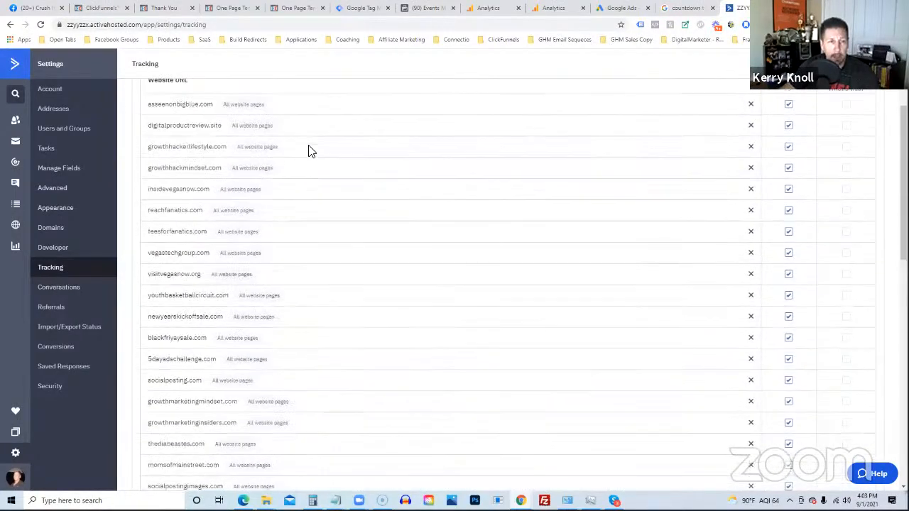
pyautogui.scroll(-3, 309, 151)
pyautogui.scroll(-2, 309, 152)
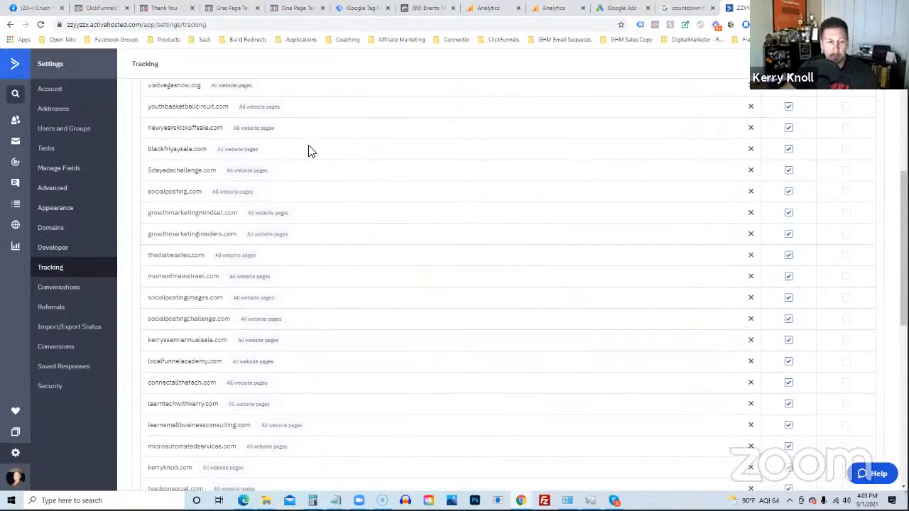
pyautogui.scroll(5, 309, 151)
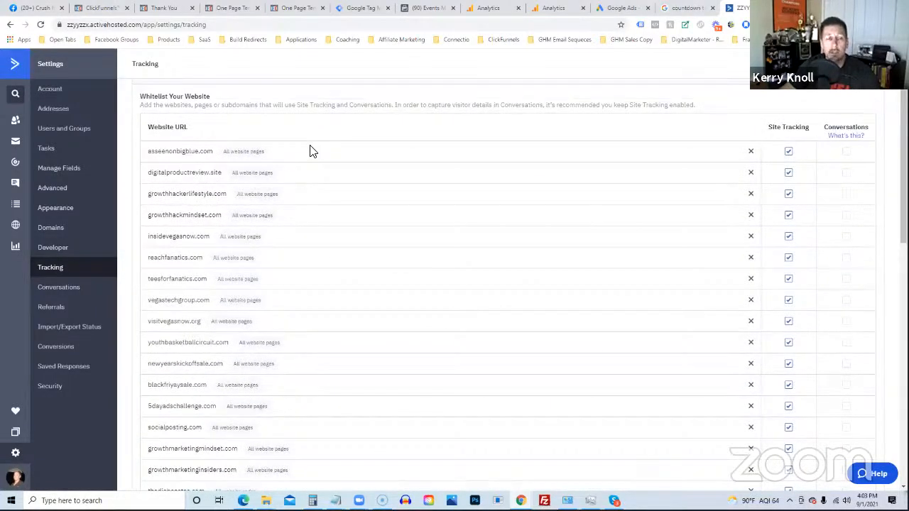
pyautogui.scroll(-3, 309, 152)
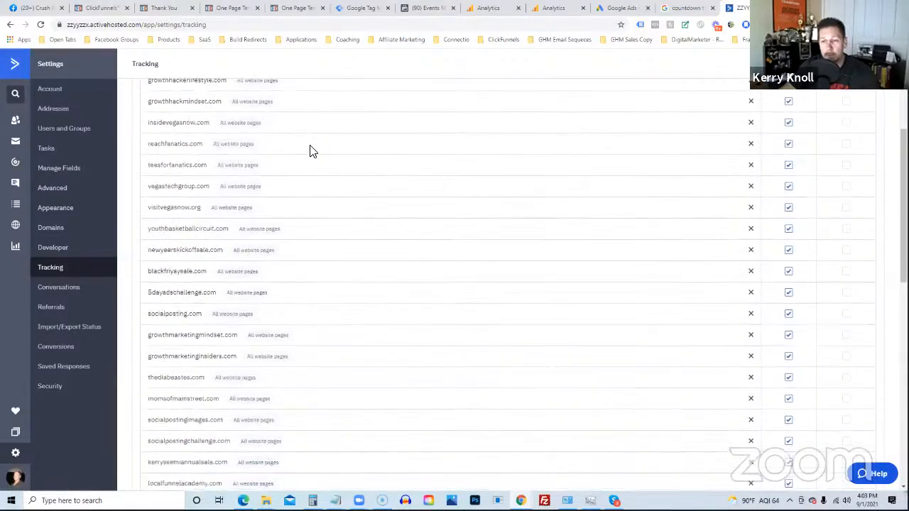
pyautogui.scroll(-8, 310, 148)
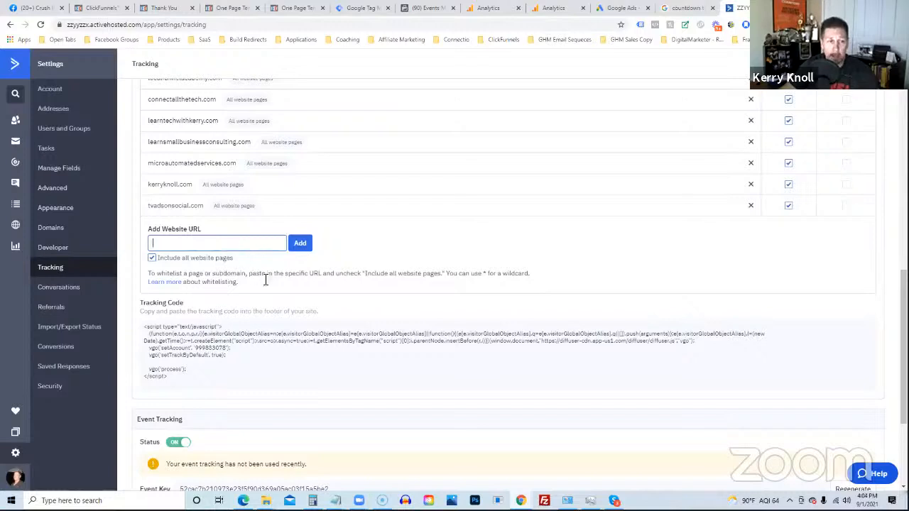
# - Copy the whole site tracking code script and look over the Event Tracking section below it
pyautogui.scroll(-1, 292, 259)
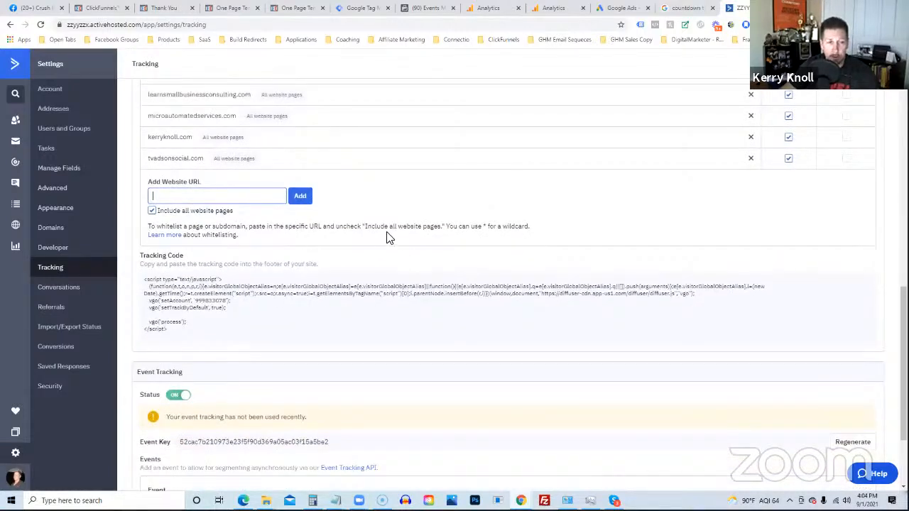
pyautogui.click(147, 280)
pyautogui.moveTo(147, 281); pyautogui.dragTo(189, 336)
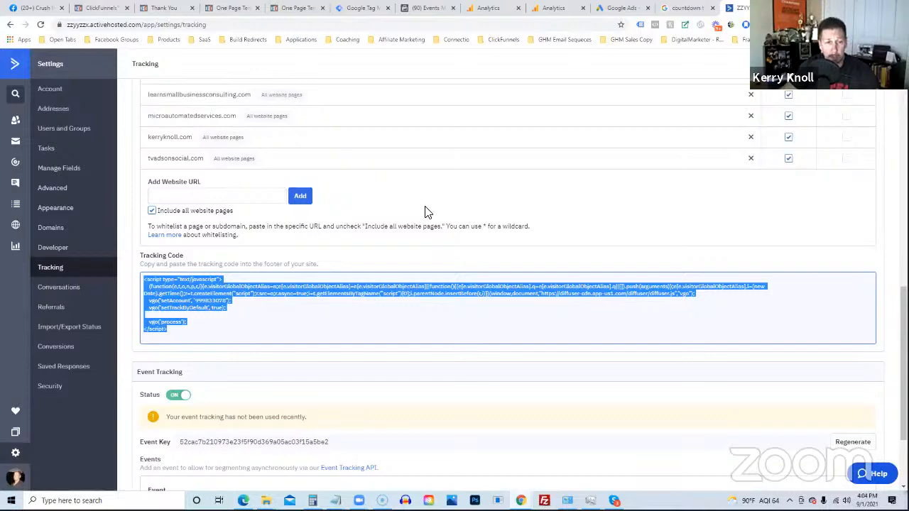
pyautogui.scroll(-2, 398, 199)
pyautogui.click(175, 300)
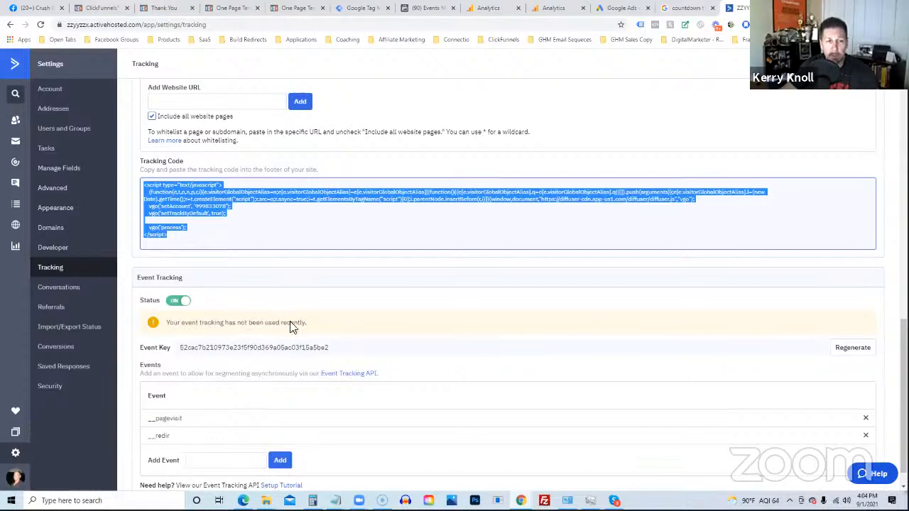
pyautogui.scroll(-1, 183, 334)
pyautogui.scroll(-1, 183, 332)
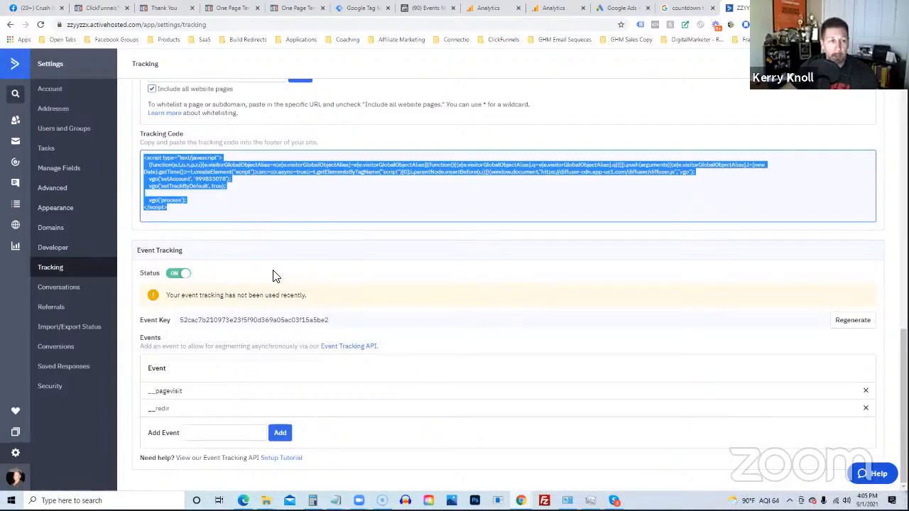
pyautogui.scroll(1, 252, 261)
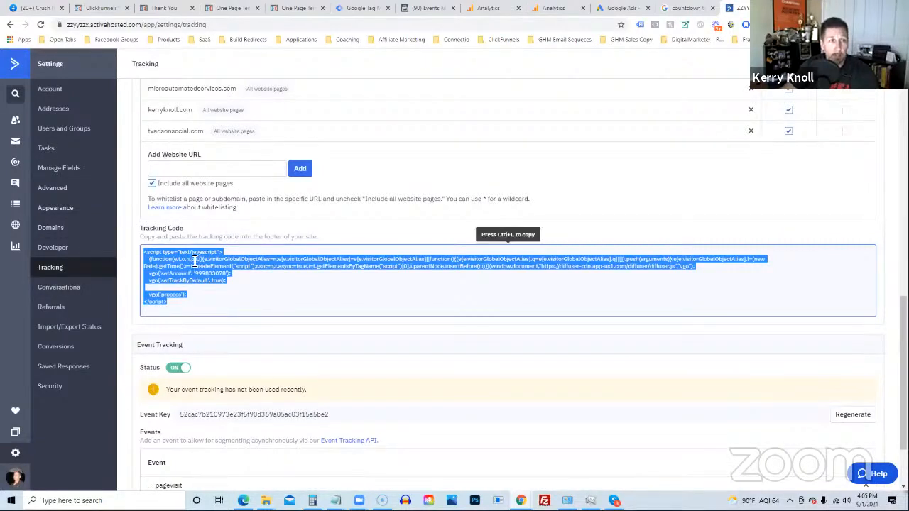
# - In the ClickFunnels funnel settings, try pasting the tracking script below the Google Tag Manager code in Body Tracking Code, and undo the paste
pyautogui.click(105, 10)
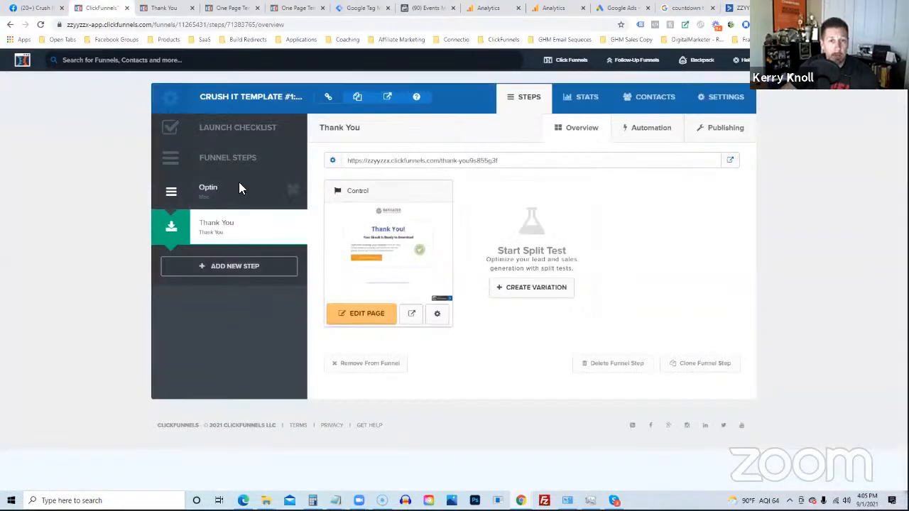
pyautogui.click(732, 103)
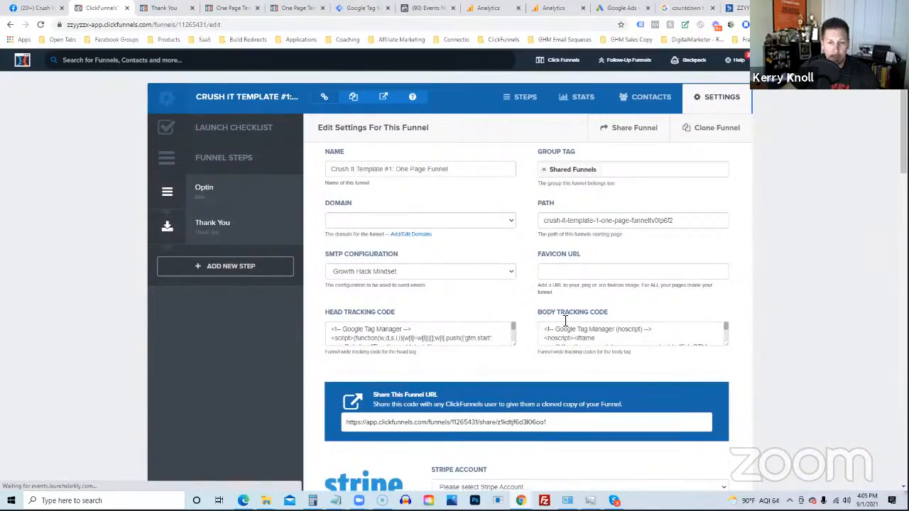
pyautogui.moveTo(726, 347); pyautogui.dragTo(720, 417)
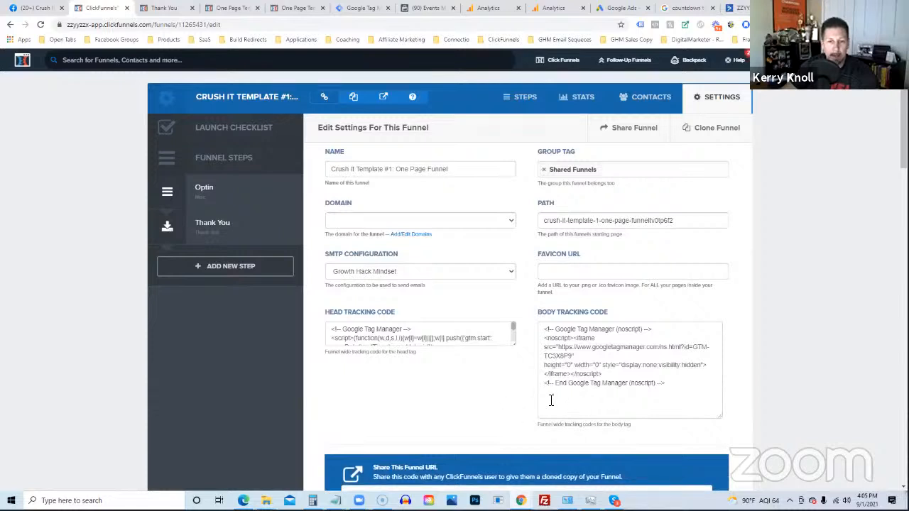
pyautogui.click(679, 383)
pyautogui.press('Return')
pyautogui.press('Return')
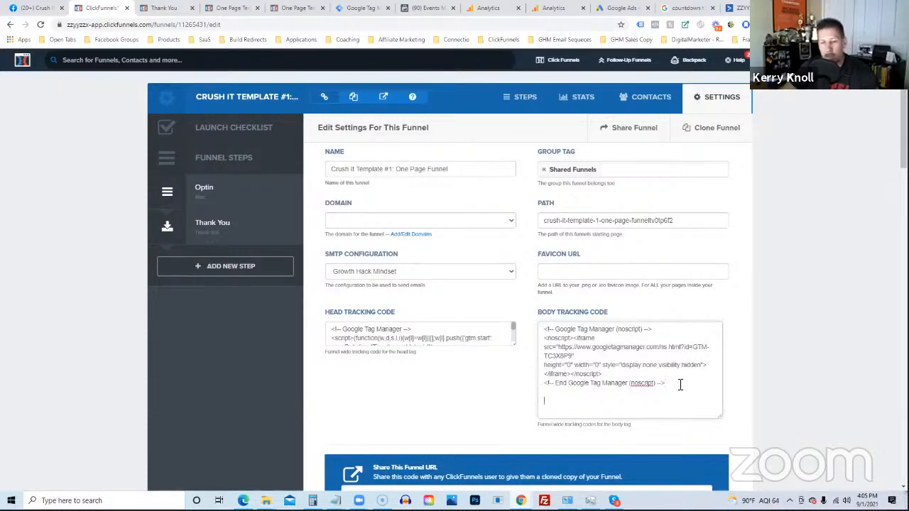
pyautogui.hotkey('ctrl', 'v')
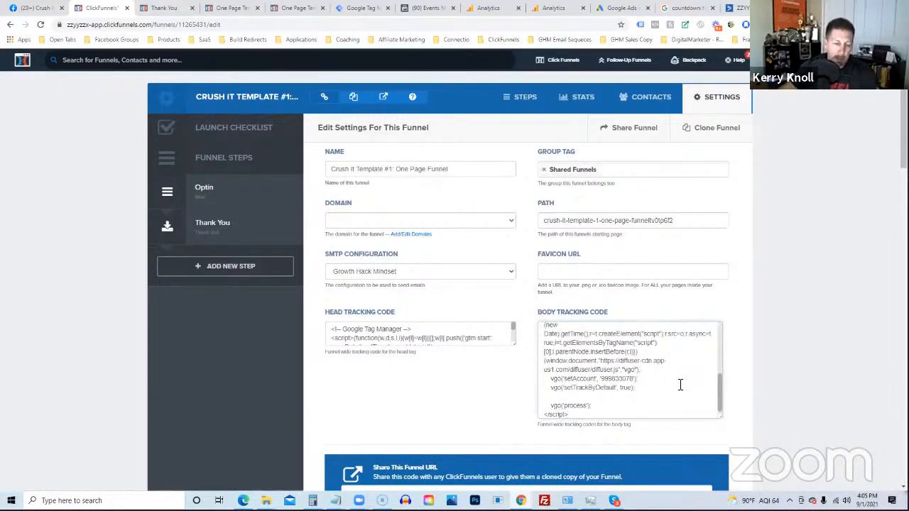
pyautogui.hotkey('ctrl', 'z')
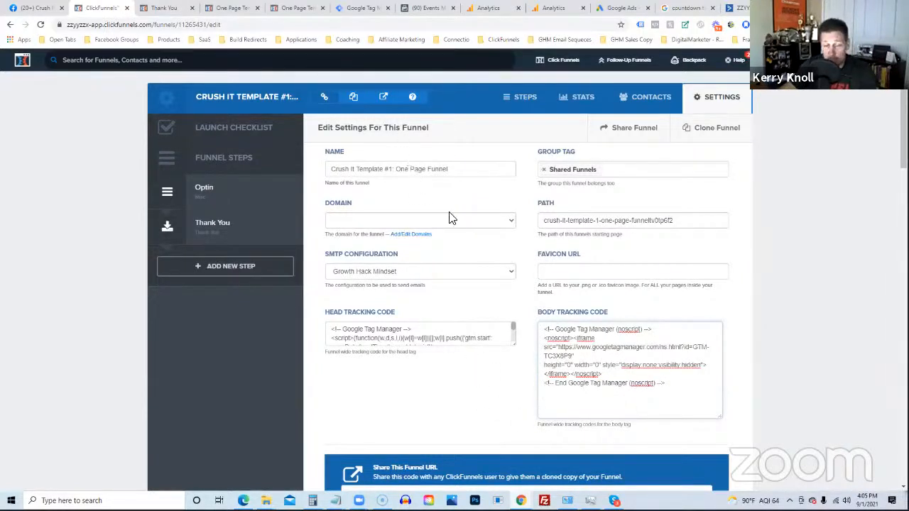
# - Switch to Google Tag Manager and display the tags of the yourdomain.com container in the Your Business Name account
pyautogui.click(363, 16)
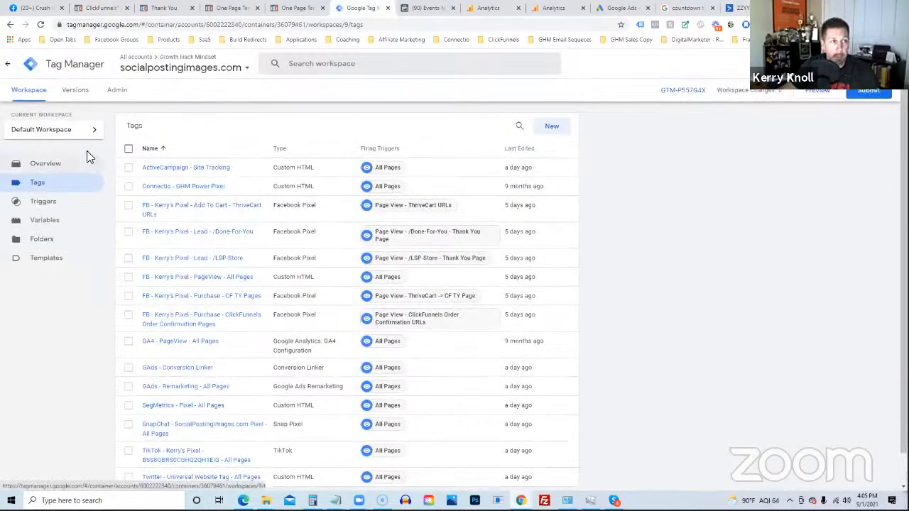
pyautogui.click(214, 68)
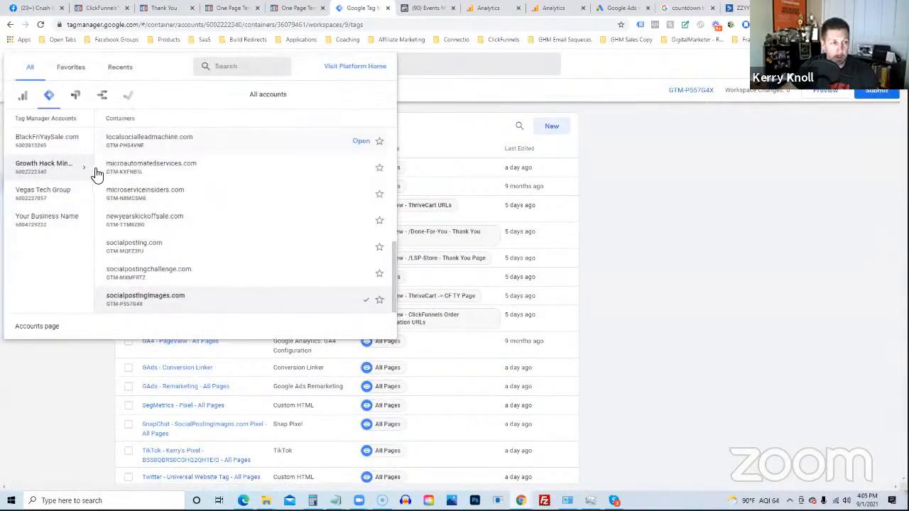
pyautogui.moveTo(37, 220)
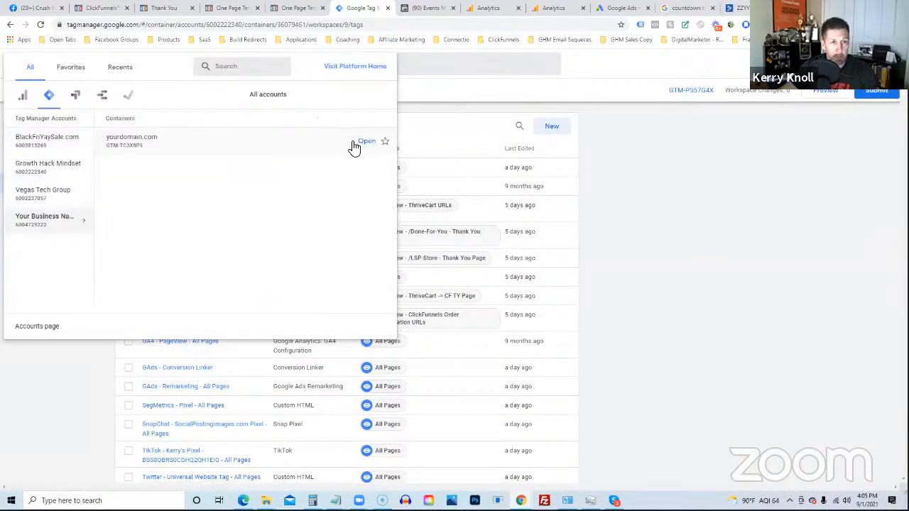
pyautogui.click(143, 148)
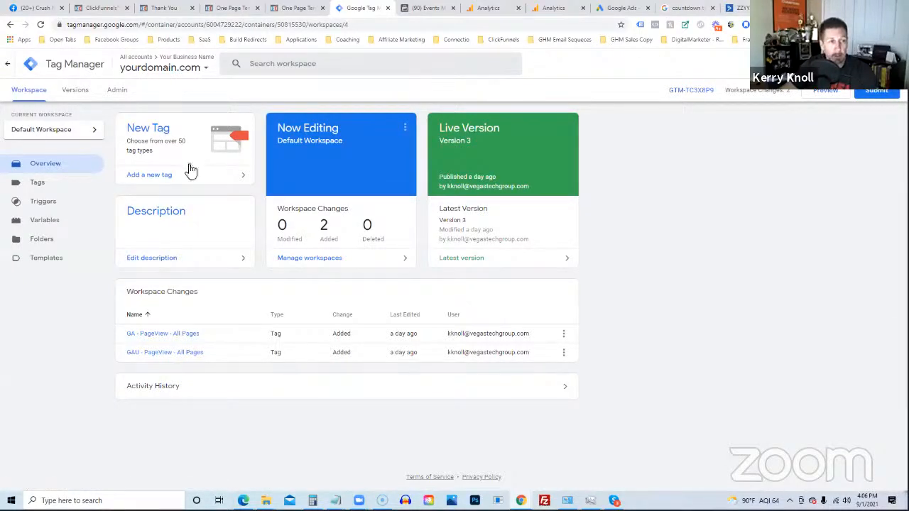
pyautogui.click(35, 183)
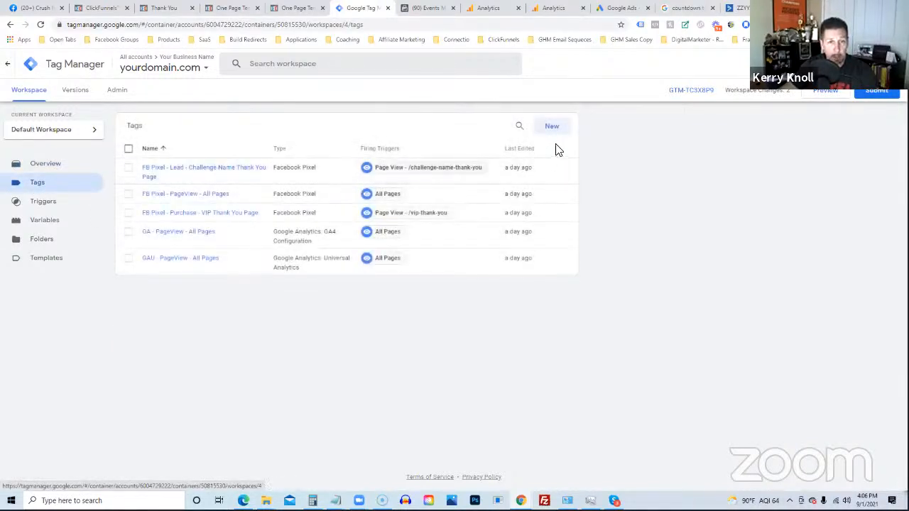
# - Create a new tag in the container and name it "AC - Site Tracking"
pyautogui.click(559, 131)
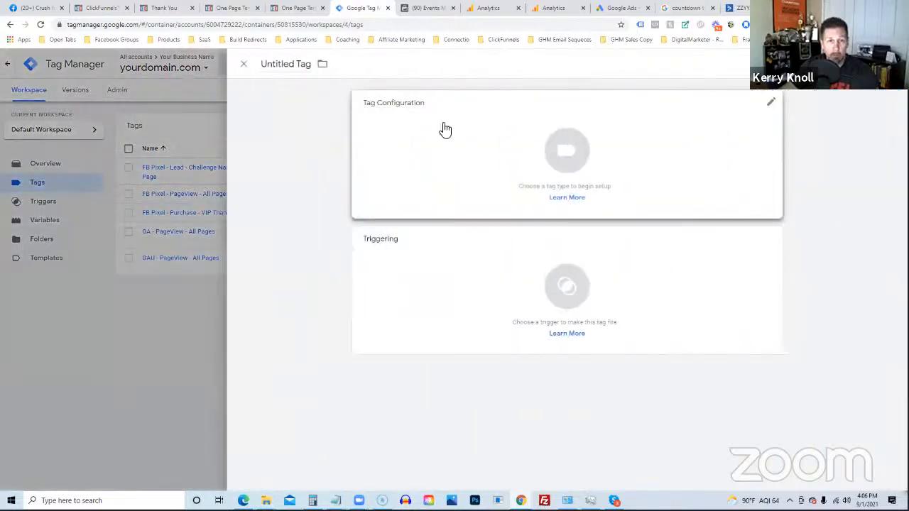
pyautogui.click(277, 65)
pyautogui.write('AC')
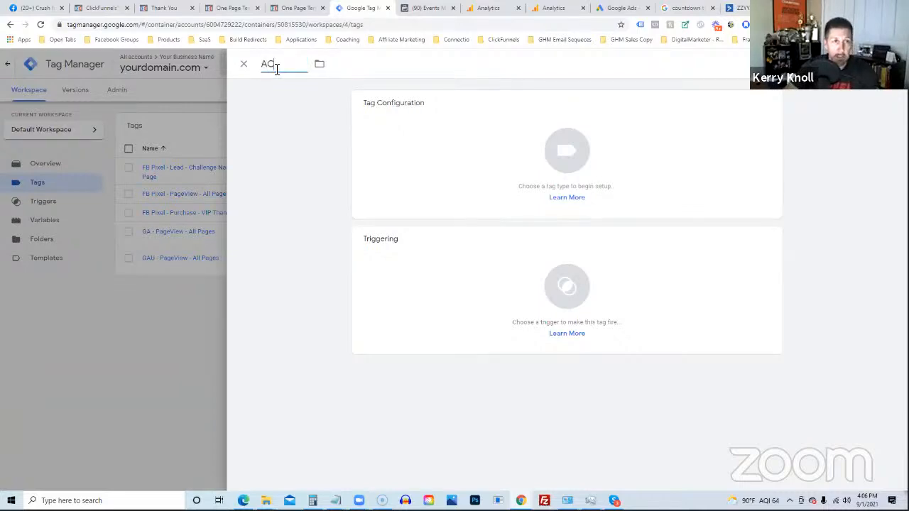
pyautogui.write(' - Site Tracking')
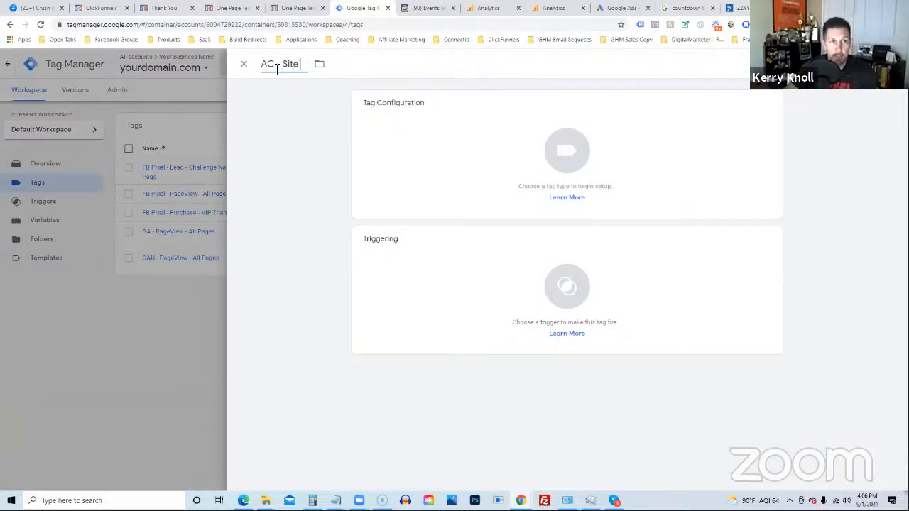
# - Set the tag type to Custom HTML and paste the copied ActiveCampaign tracking script as its HTML
pyautogui.click(584, 159)
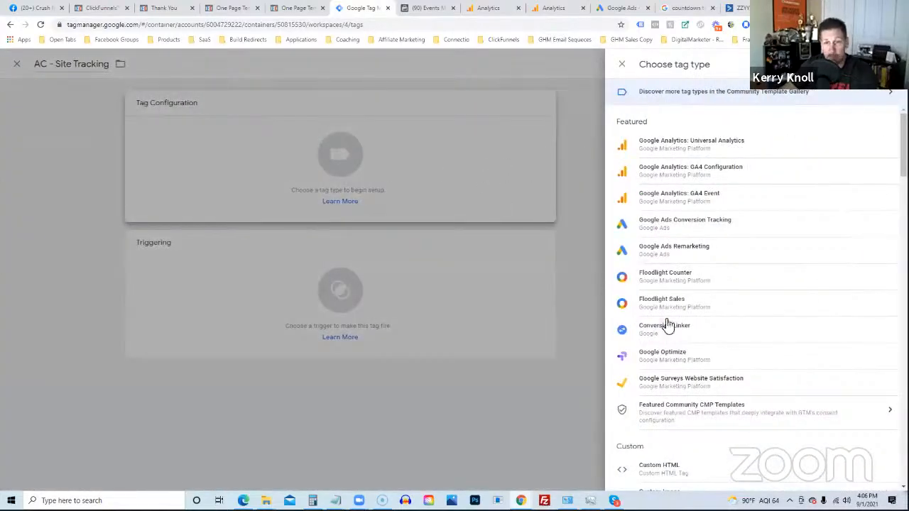
pyautogui.scroll(-2, 682, 291)
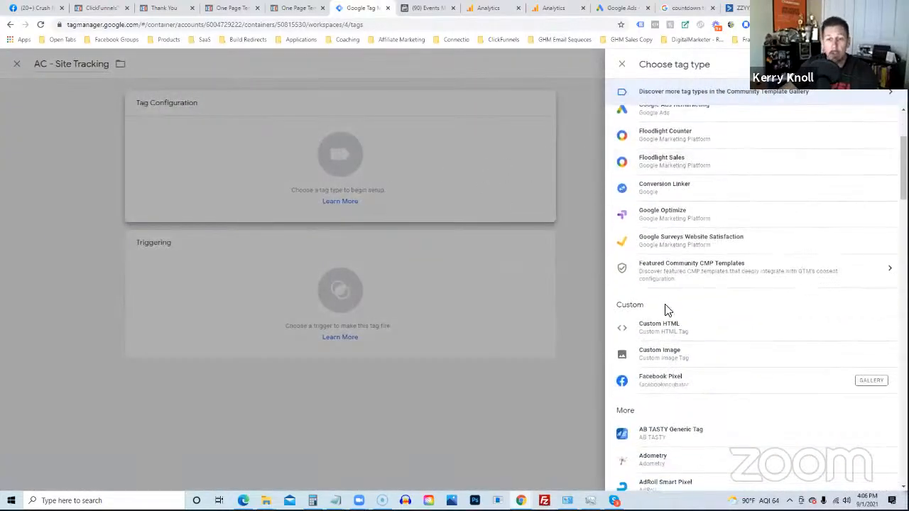
pyautogui.click(639, 332)
pyautogui.click(390, 206)
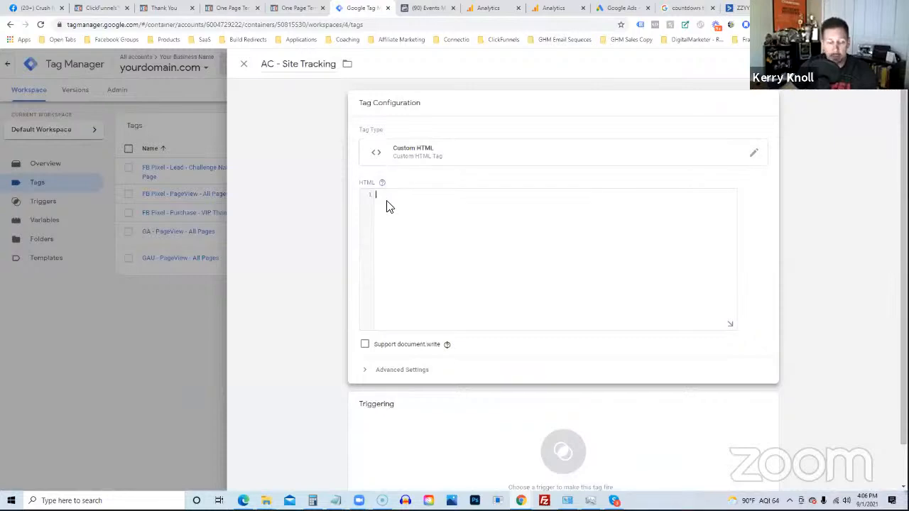
pyautogui.write('<script type="text/javascript">     (function(e,t,o,n,p,r,i){e.visitorGlobalObjectAlias=n;e[e.visitorGlobalObjectAlias]=e[e.visitorGlobalObjectAlias]||function(){(e[e.visitorGlobalObjectAlias].q=e[e.visitorGlobalObjectAlias].q||[]).push(arguments)};e[e.visitorGlobalObjectAlias].l=(new Date).getTime();r=t.createElement("script");r.src=o;r.async=true;i=t.getElementsByTagName("script")[0];i.parentNode.insertBefore(r,i)})(window,document,"https://diffuser-cdn.app-us1.com/diffuser/diffuser.js","vgo");     vgo(\'setAccount\', \'999833078\');     vgo(\'setTrackByDefault\', true);      vgo(\'process\'); </script>')
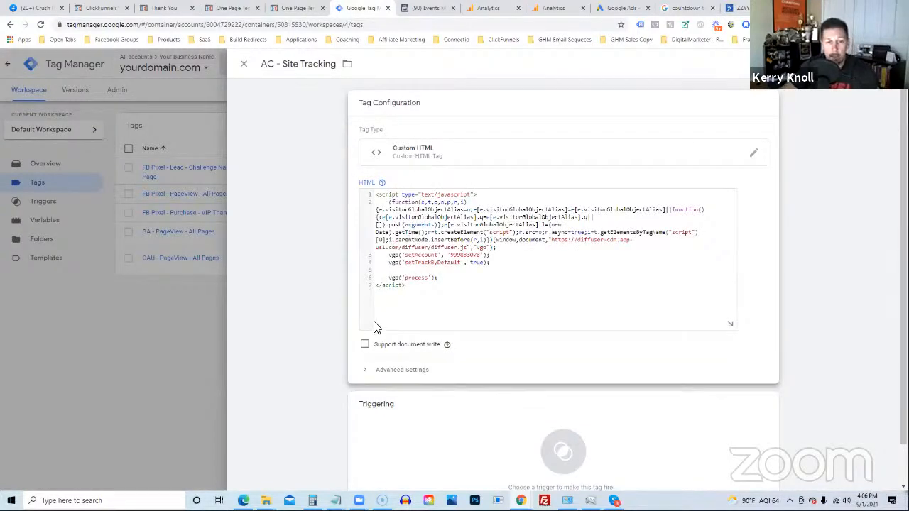
# - Assign the All Pages page view trigger to the tag and reopen the tag configuration for editing
pyautogui.scroll(-1, 363, 392)
pyautogui.click(547, 403)
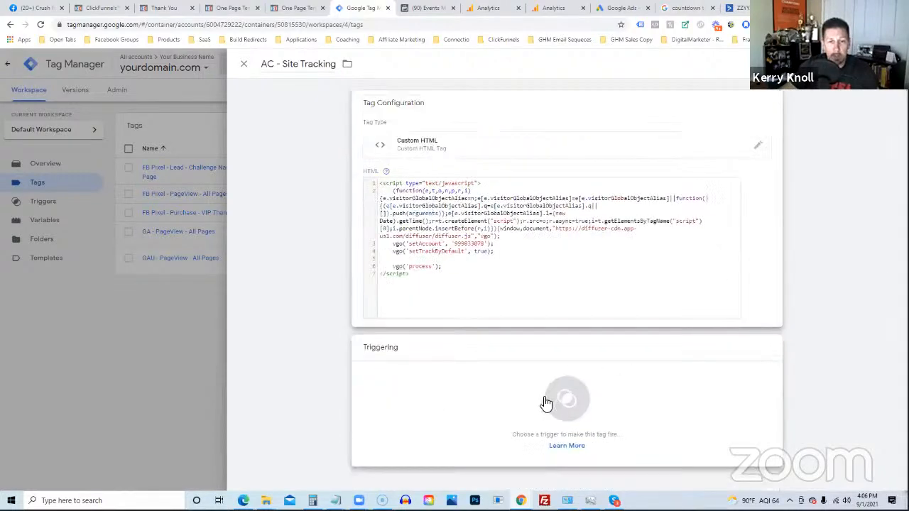
pyautogui.click(282, 108)
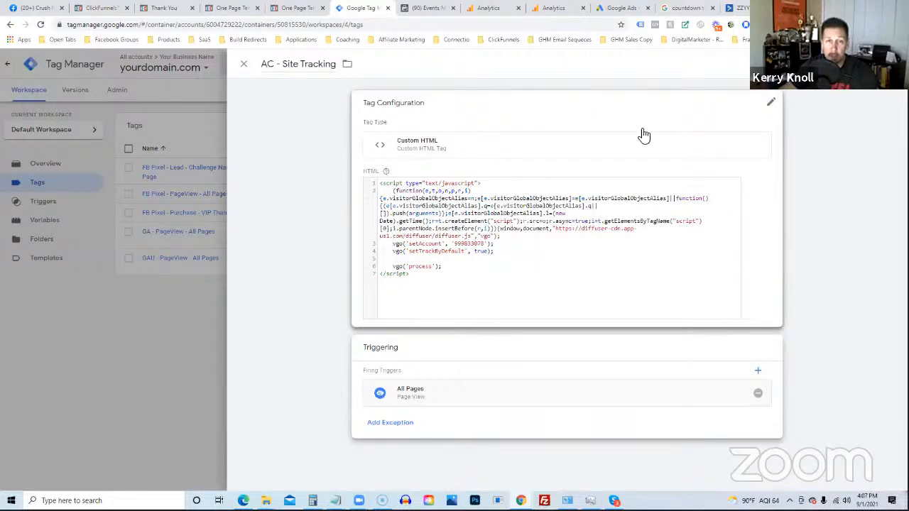
pyautogui.click(771, 105)
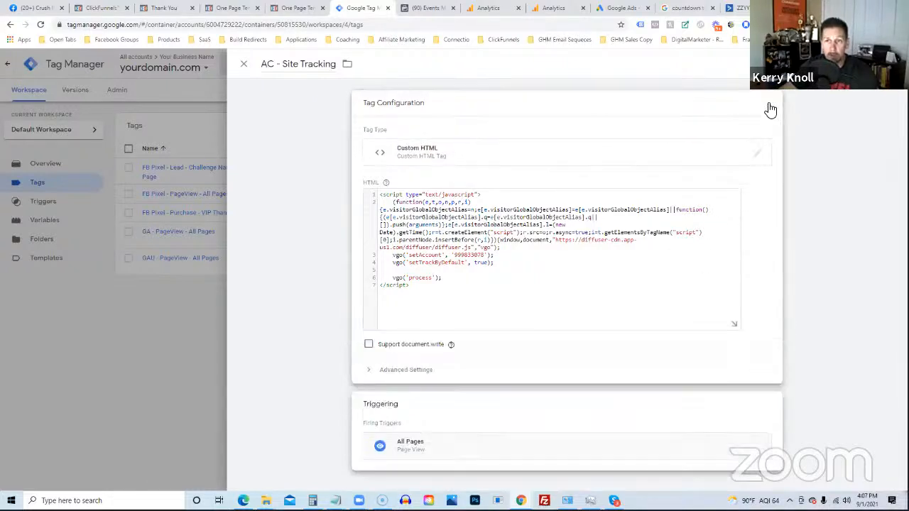
# - Search the Community Template Gallery for an ActiveCampaign tag template and return to the tag with its Custom HTML type kept
pyautogui.click(759, 155)
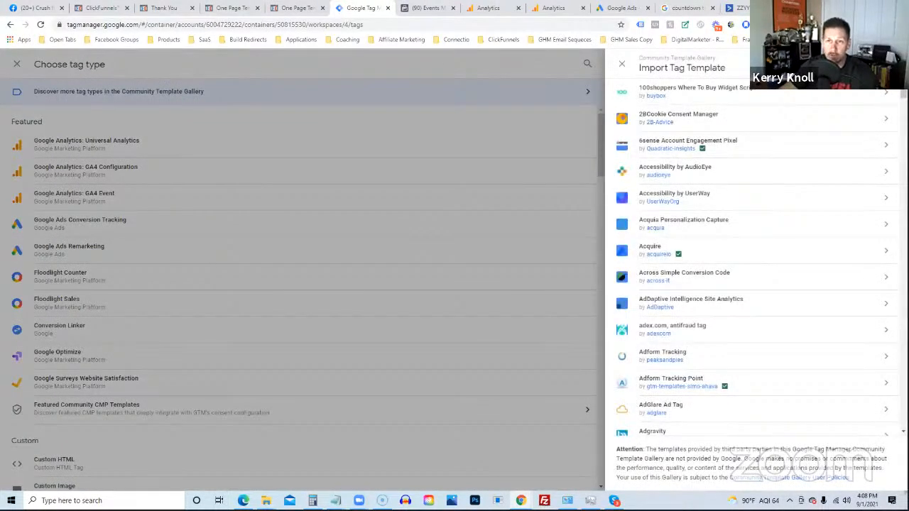
pyautogui.scroll(-5, 753, 262)
pyautogui.scroll(-10, 753, 263)
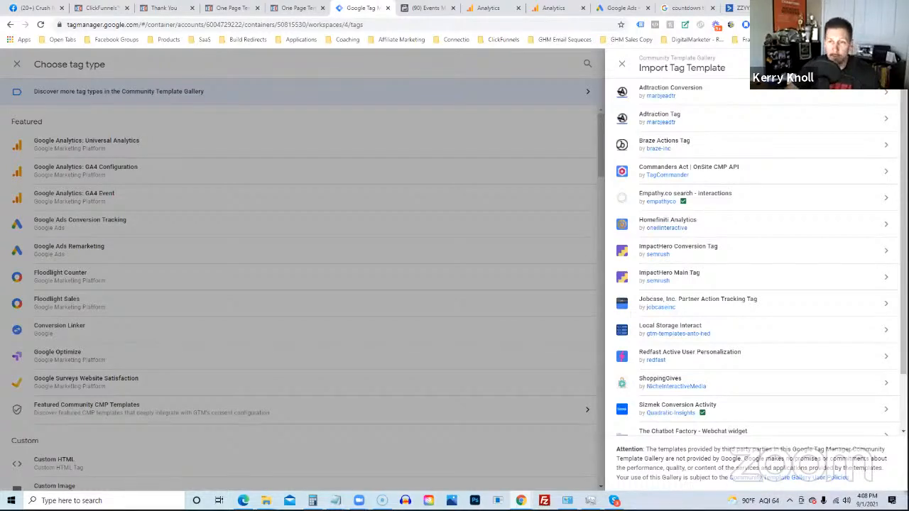
pyautogui.scroll(-2, 753, 263)
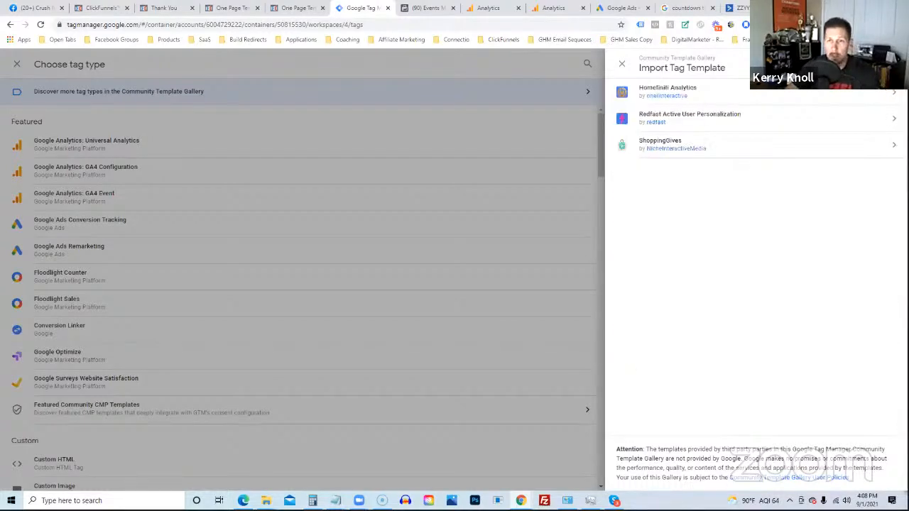
pyautogui.click(622, 63)
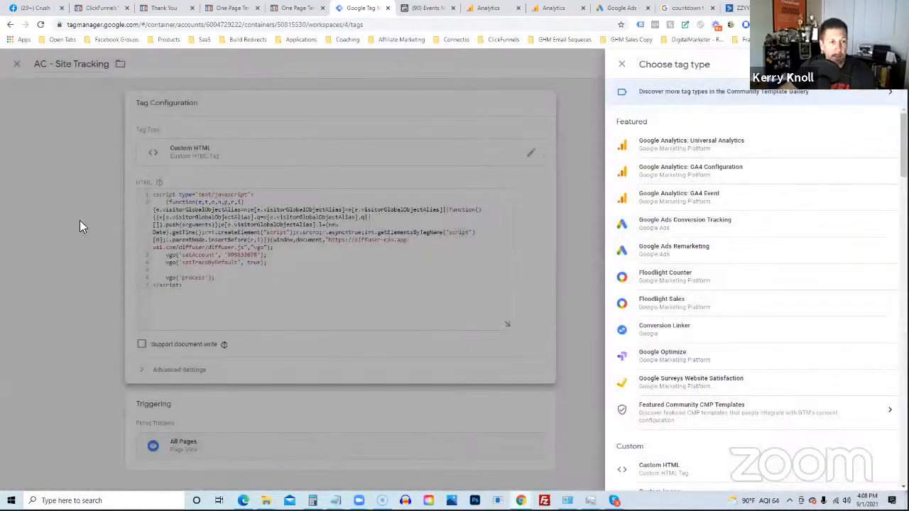
pyautogui.click(260, 172)
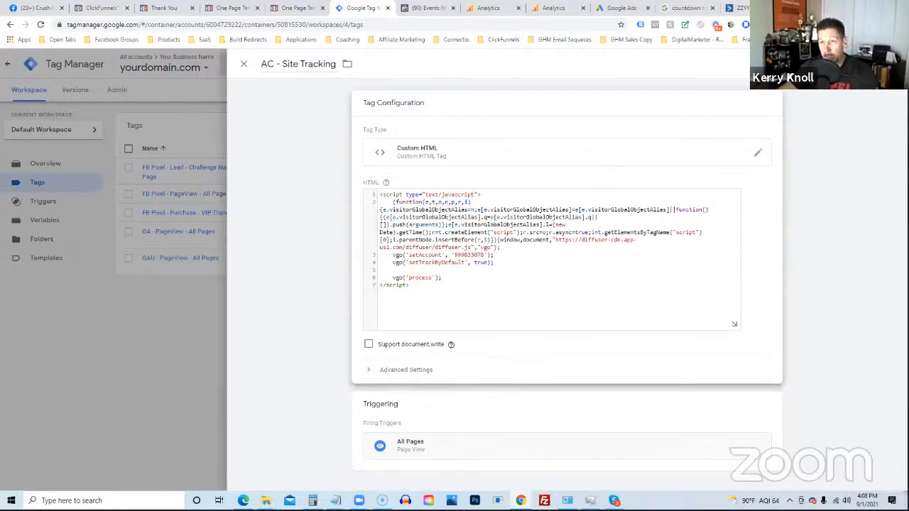
# - Save the AC - Site Tracking tag and open the submission of the workspace changes, reviewing the listed tags
pyautogui.click(863, 64)
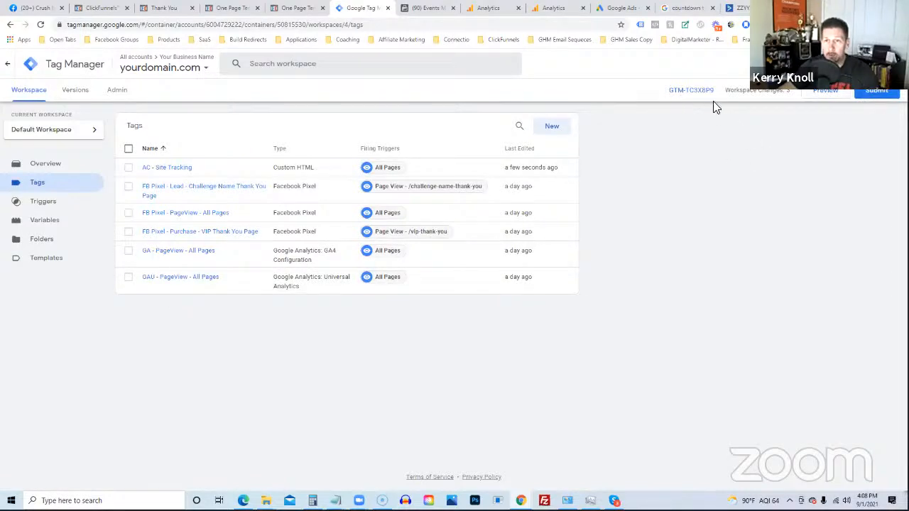
pyautogui.click(876, 96)
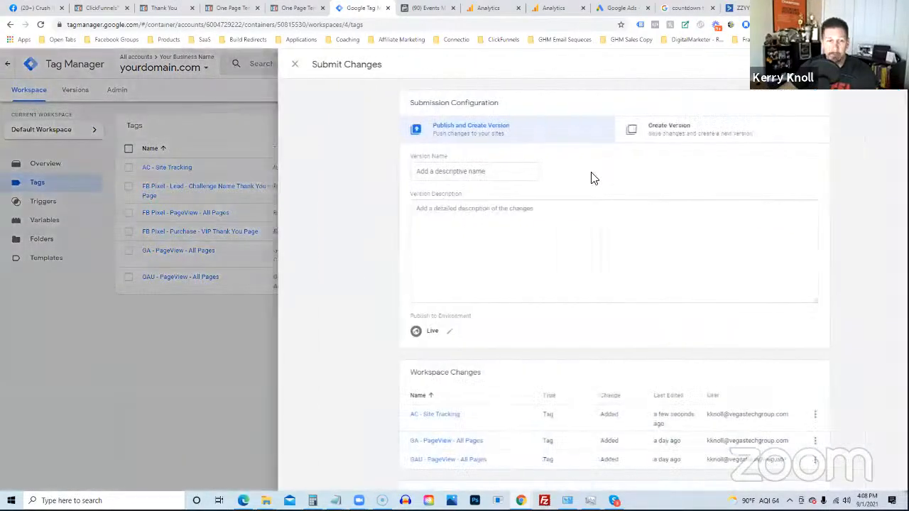
pyautogui.scroll(-1, 281, 241)
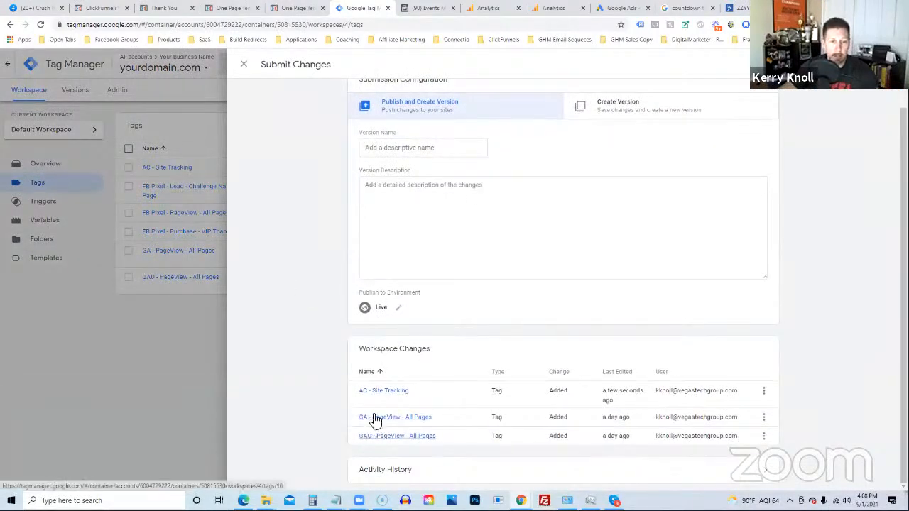
# - Name the version "Added ActiveCampaign Site Tracking & Google Analytics" and publish it to the Live environment
pyautogui.click(376, 149)
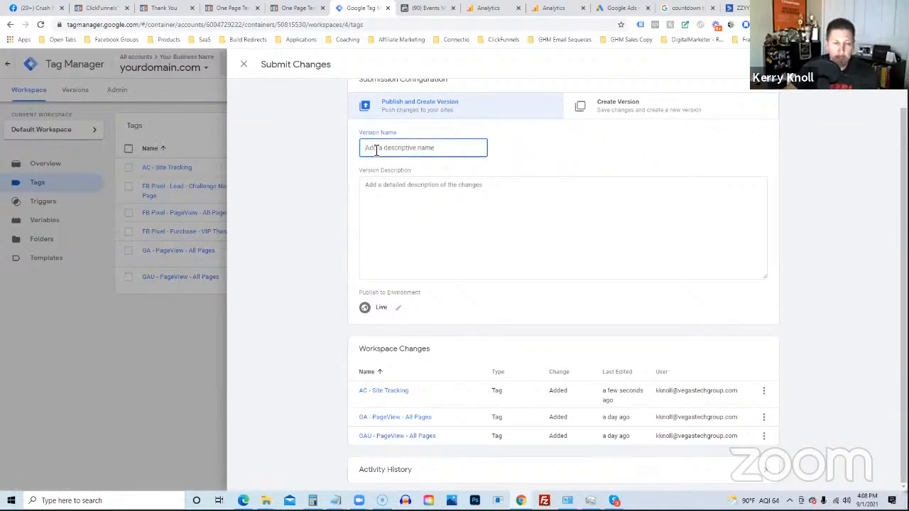
pyautogui.write('Added')
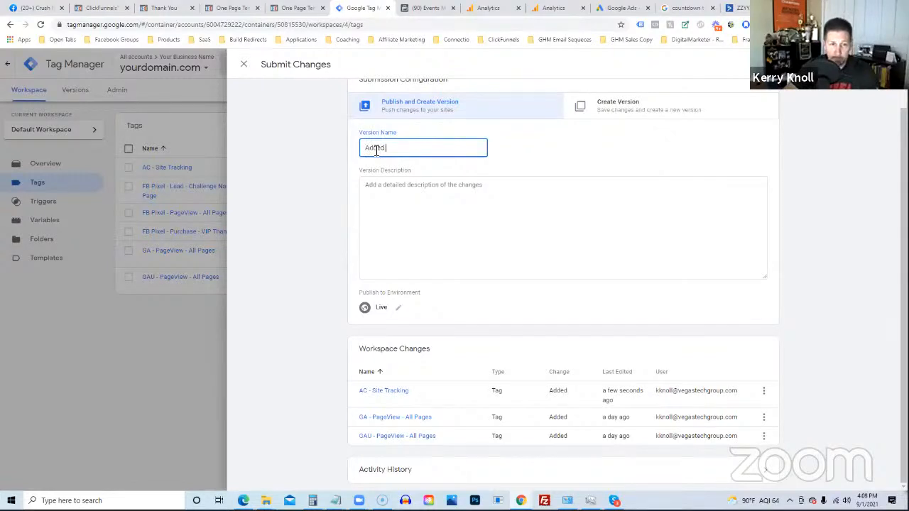
pyautogui.write(' ActiveCampaign Site')
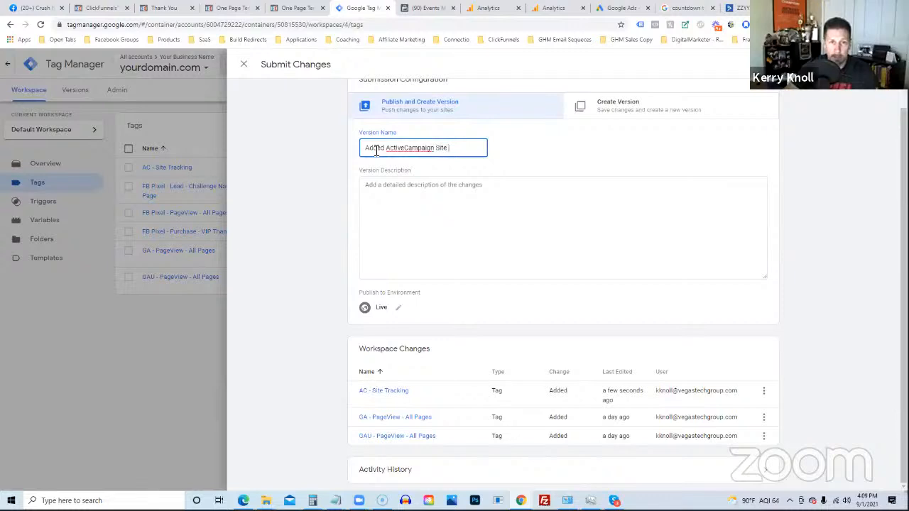
pyautogui.write('g & Google Analytics')
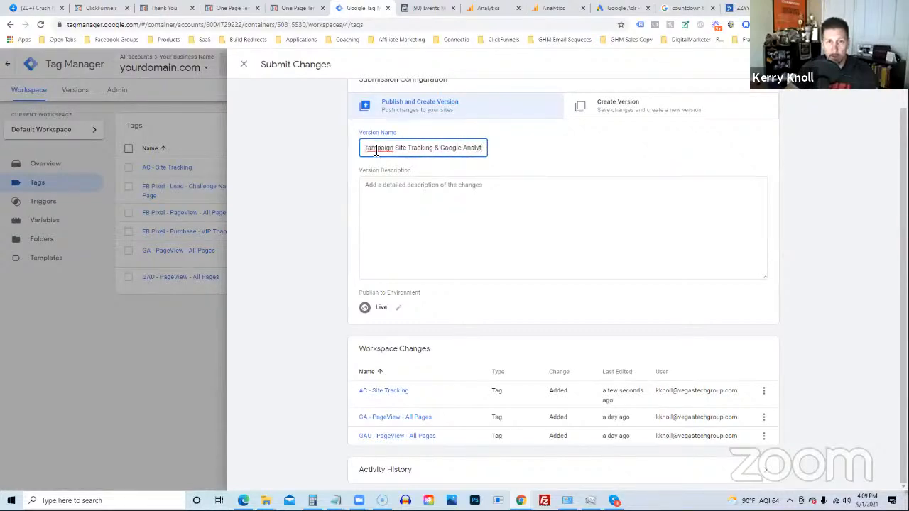
pyautogui.click(414, 187)
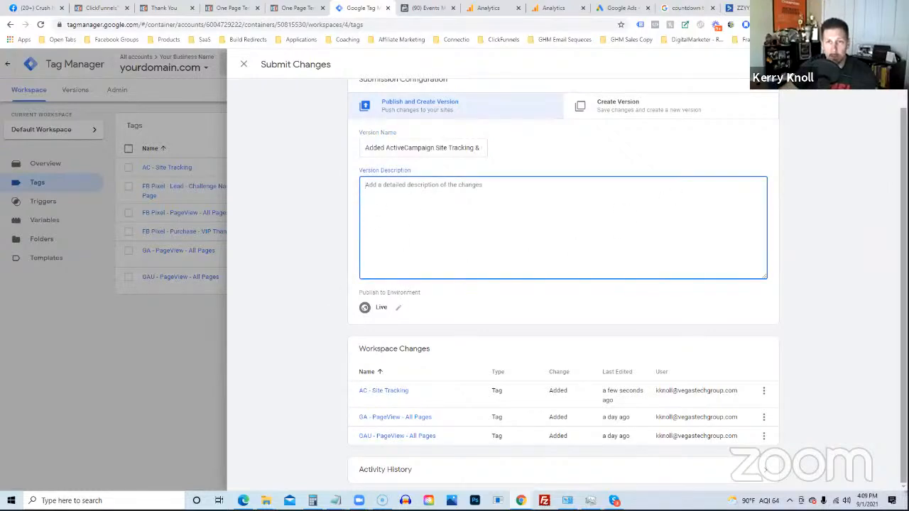
pyautogui.click(871, 64)
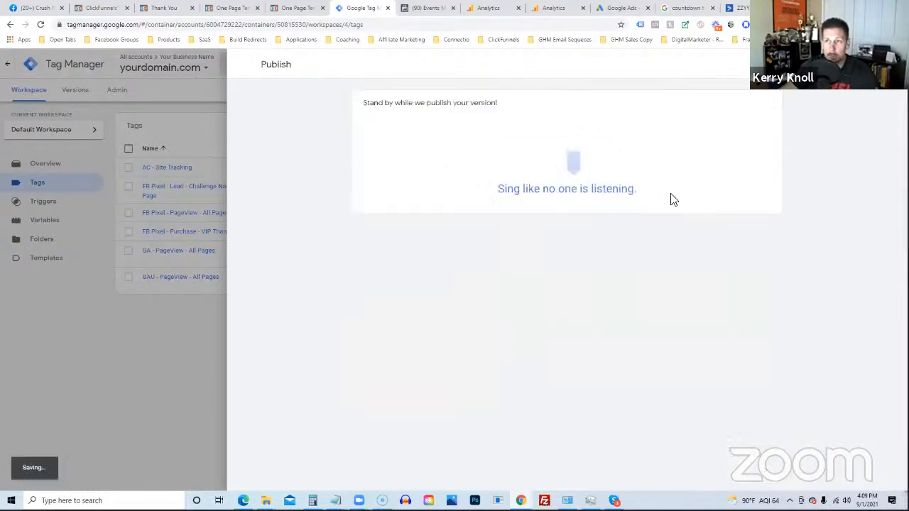